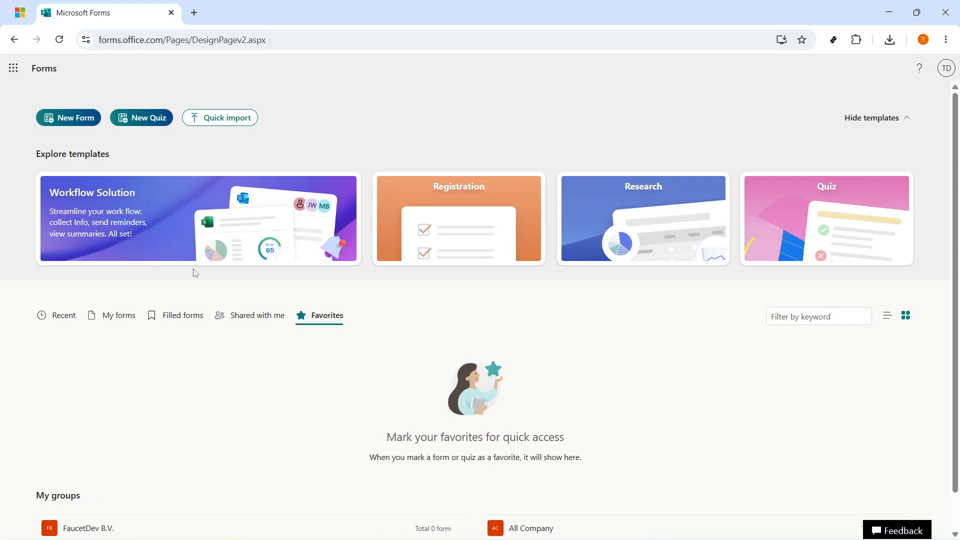
Create a new blank form and title it "Team Workshop Check-In"
click(92, 116)
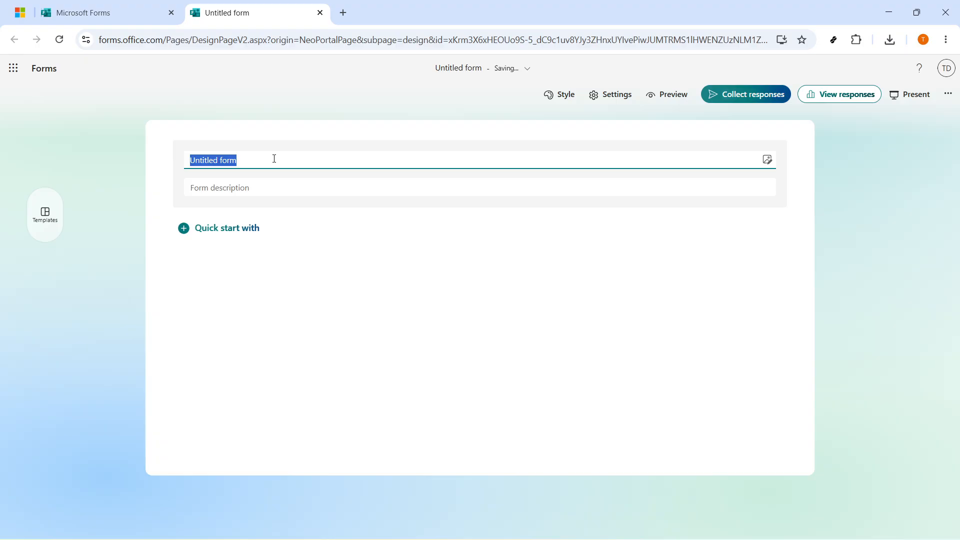
text(Team Wo)
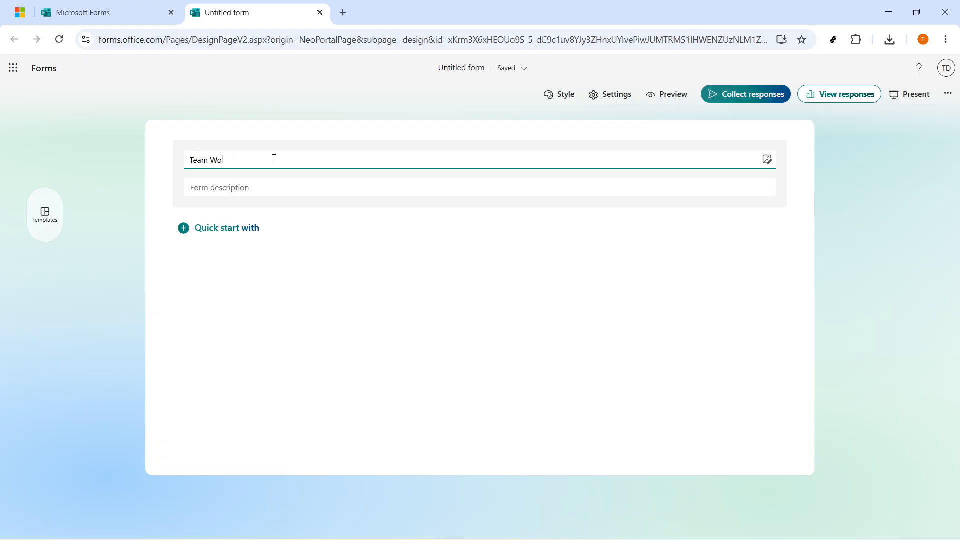
text(rkshop C)
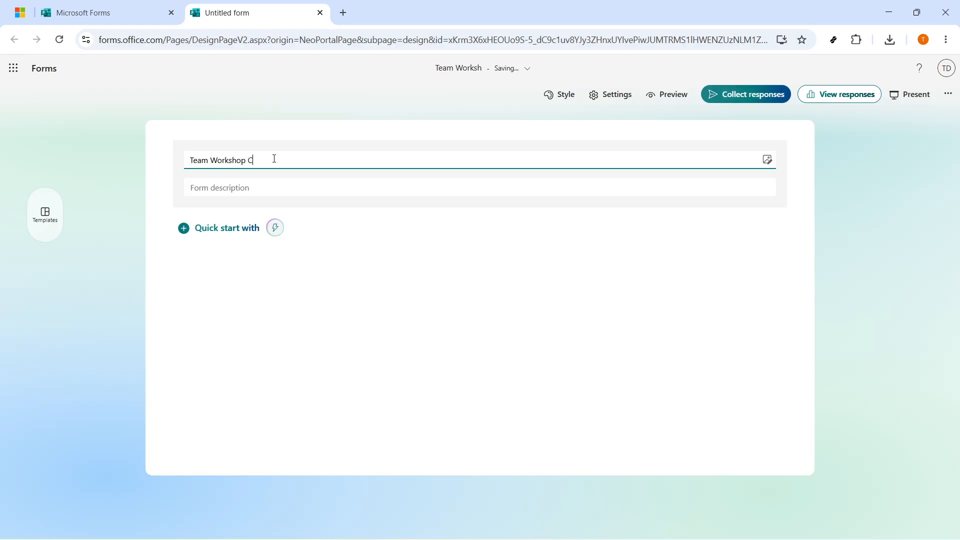
text(heck-In)
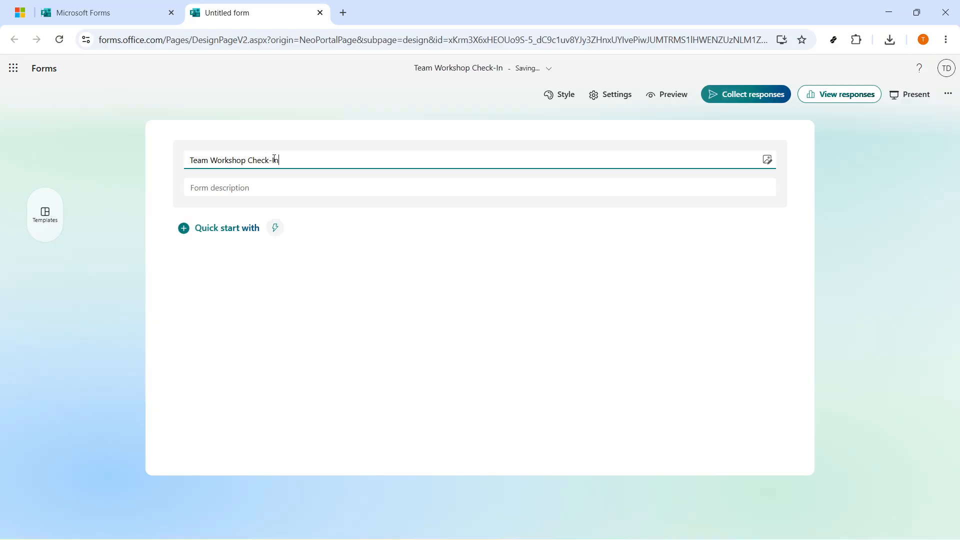
triple_click(275, 159)
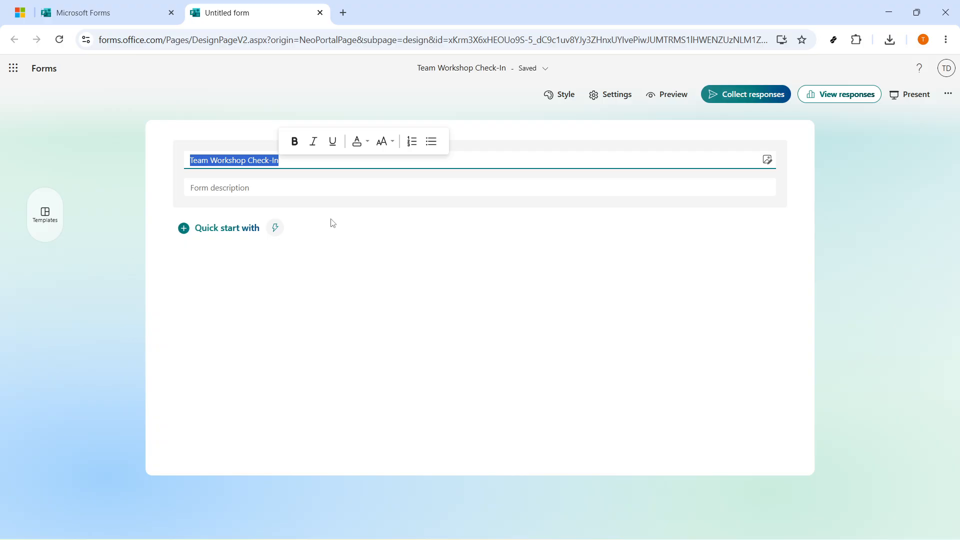
Add a Choice question to the form reading "Which topic should we discuss first?"
click(214, 228)
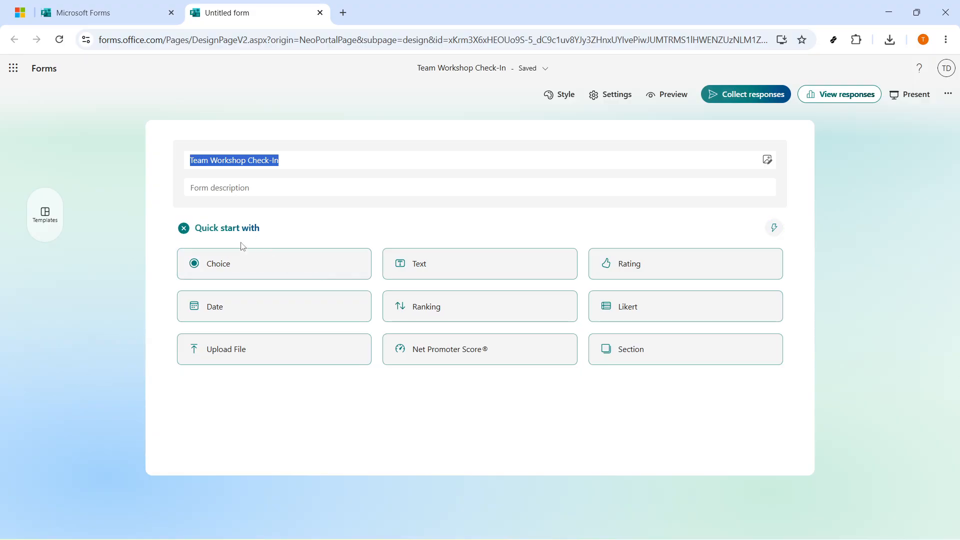
click(250, 258)
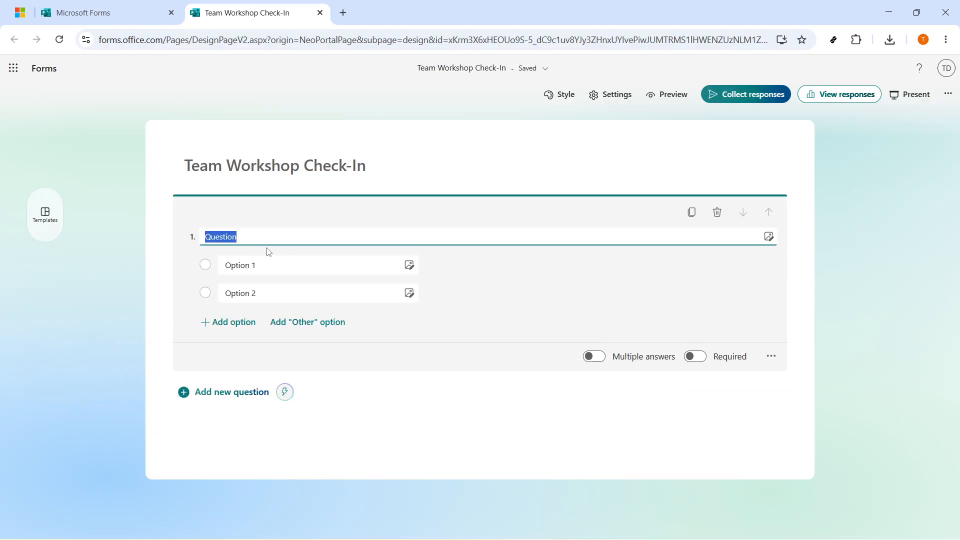
text(Which topic should we discuss first?)
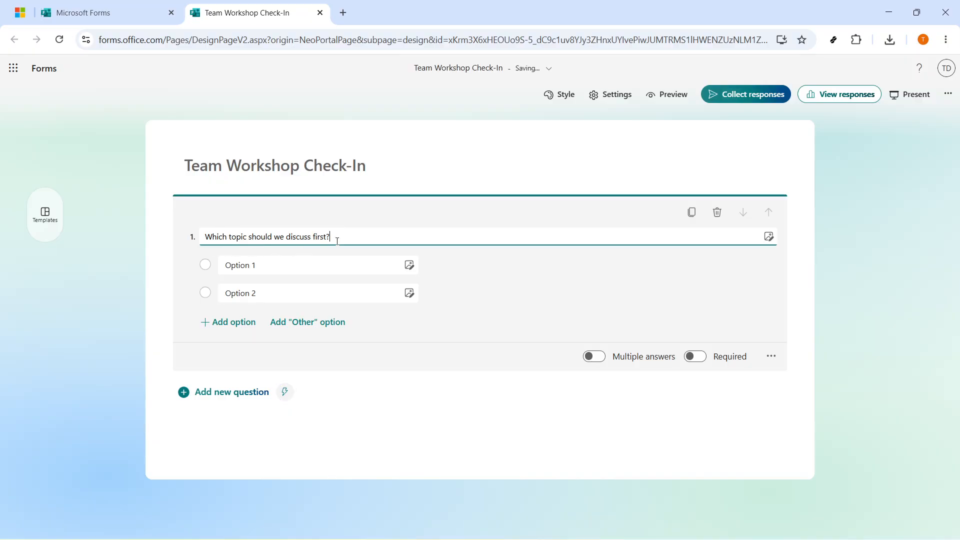
drag(332, 238, 200, 239)
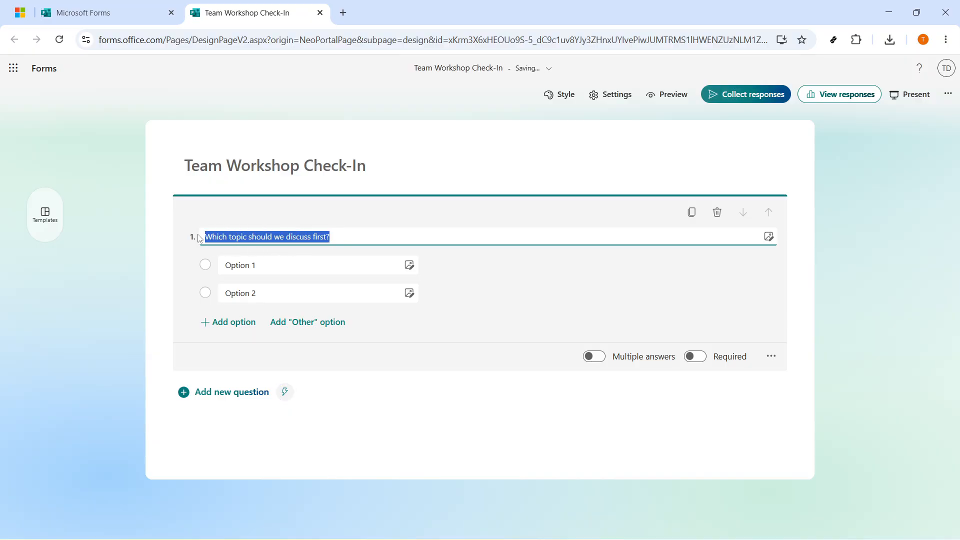
click(341, 238)
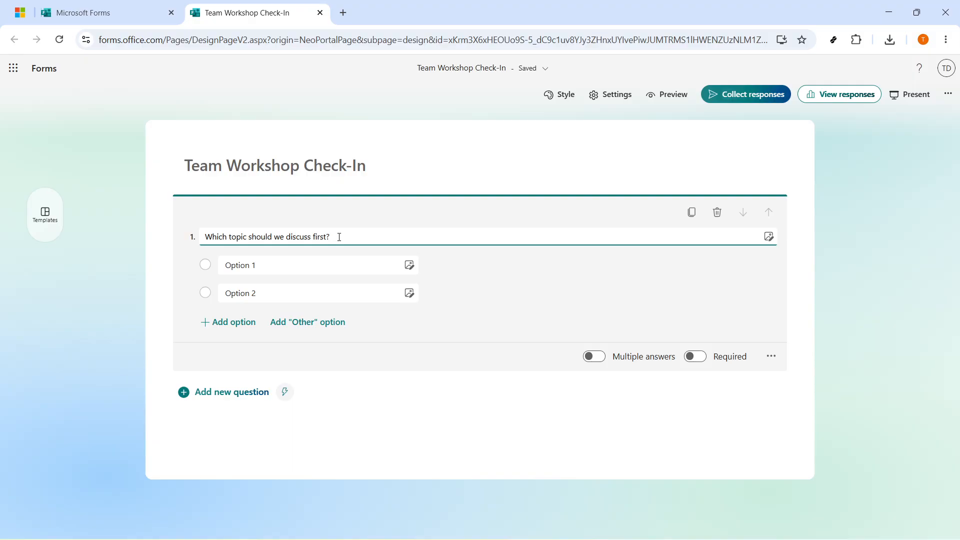
Fill in the question's two answer options as "Project Timeline" and "Budget Risks"
click(346, 263)
click(267, 264)
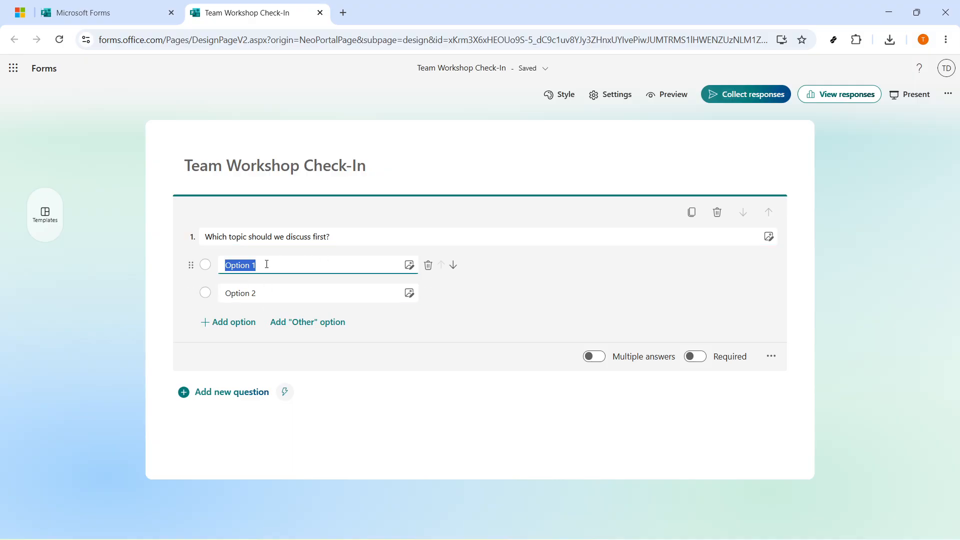
text(Project)
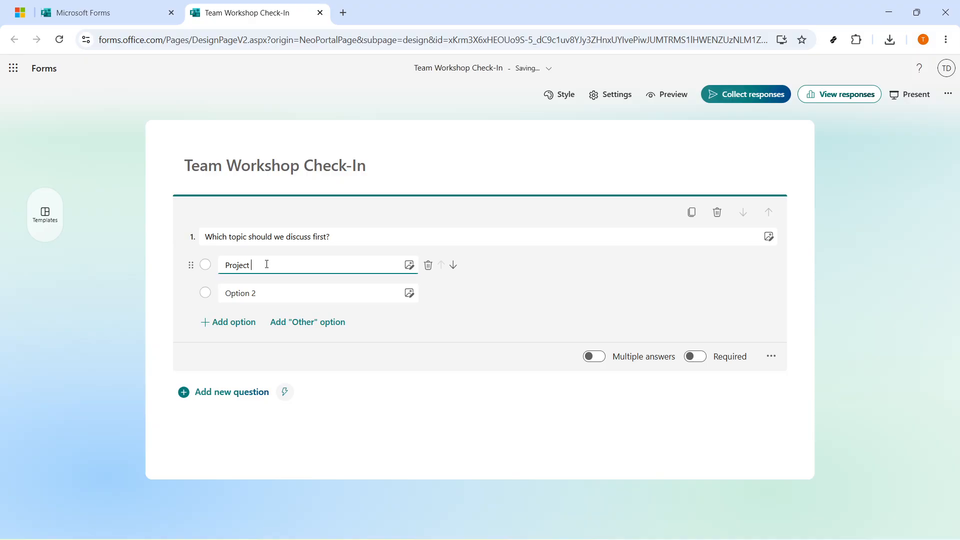
text( Tu)
text(meline)
key(Tab)
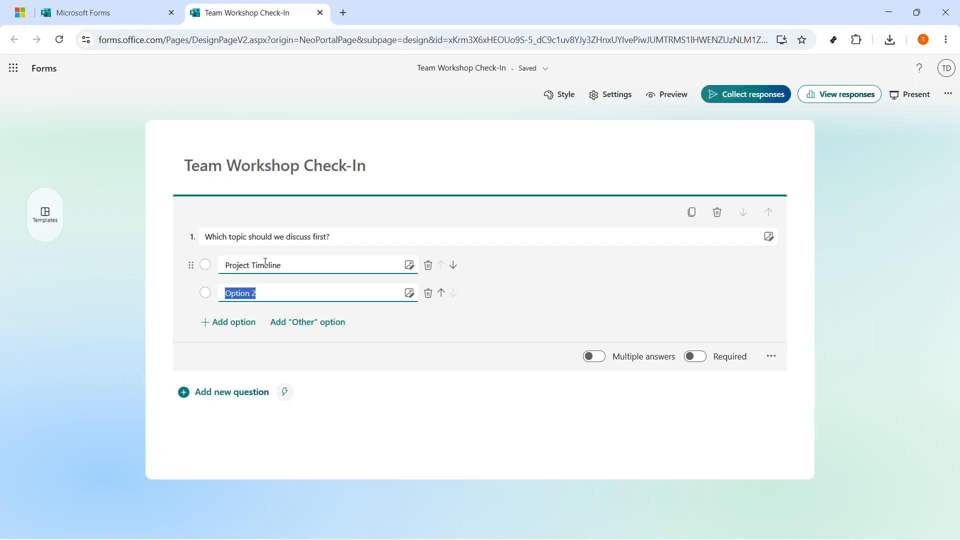
text(Budget Risks)
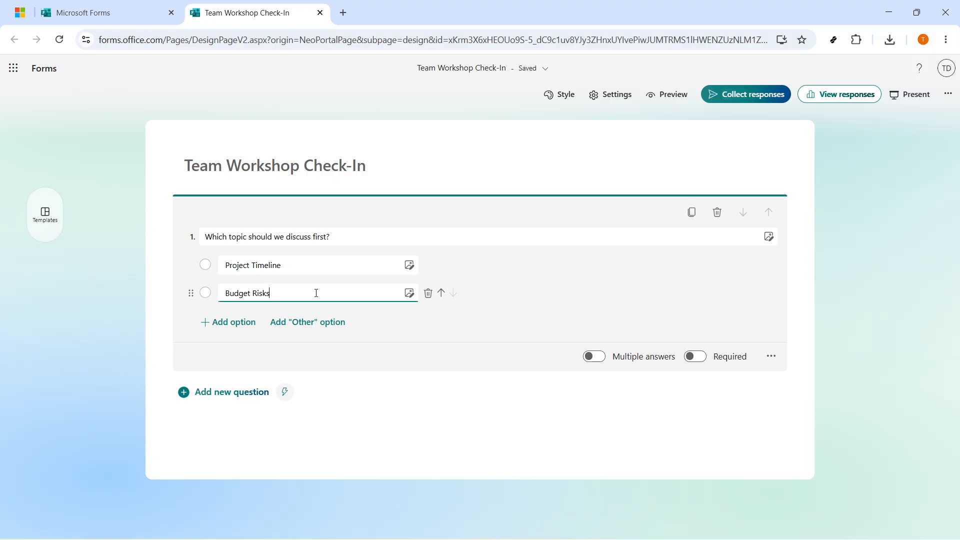
click(575, 306)
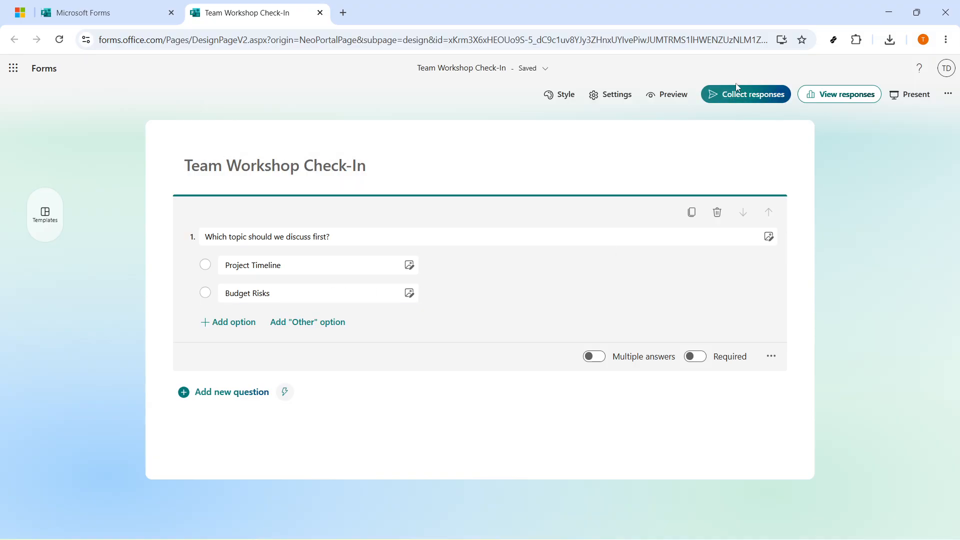
Set the form's response collection so that anyone can respond, and copy the response link
click(747, 96)
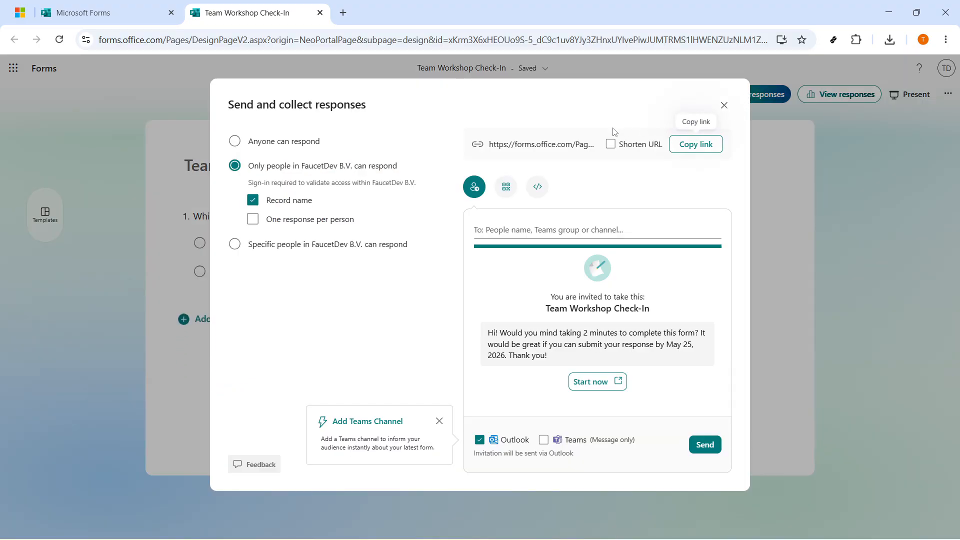
click(241, 144)
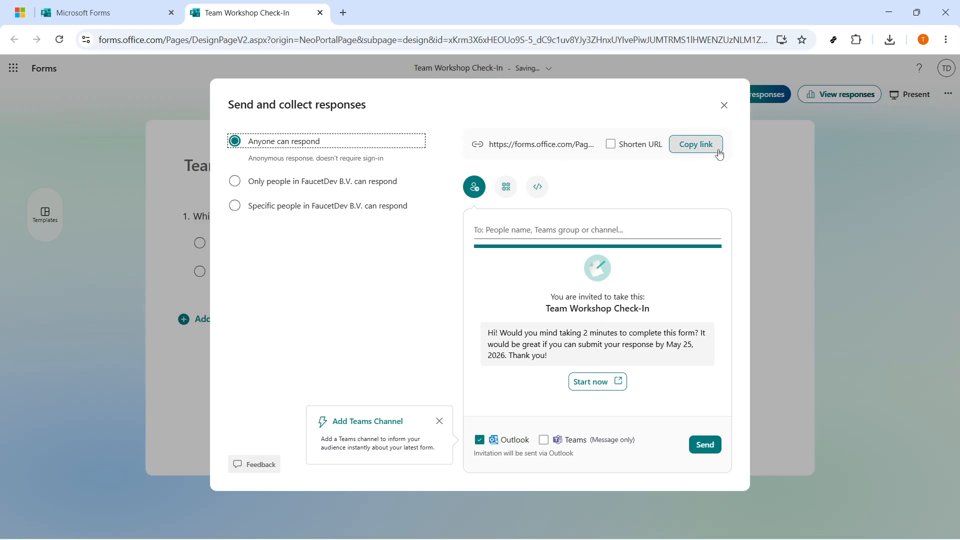
click(696, 145)
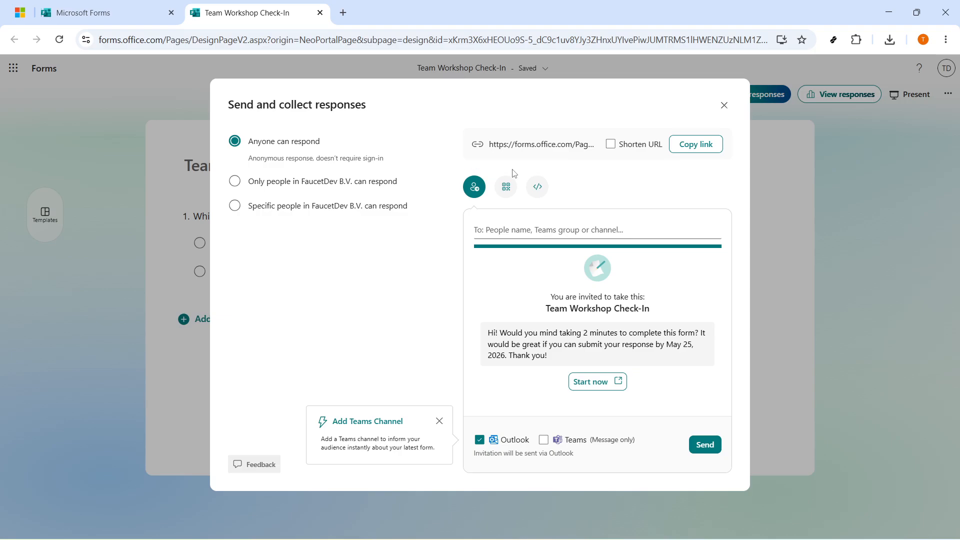
click(509, 153)
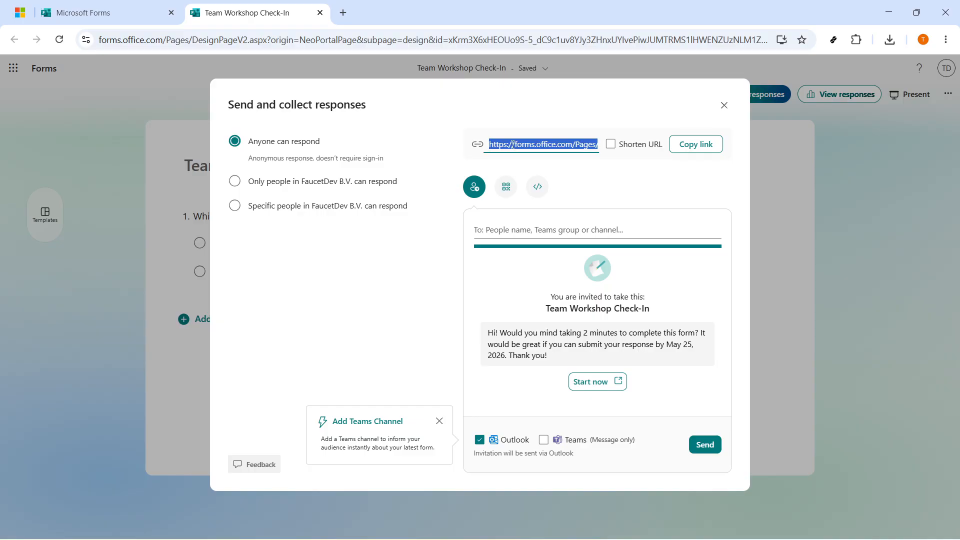
click(724, 105)
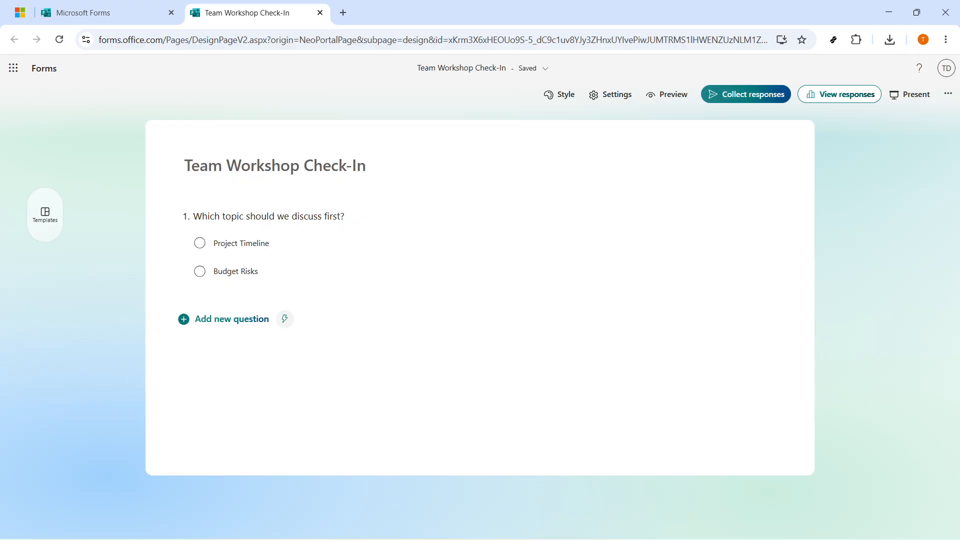
Present the form live, copy its join link and keep the results in the Treemap view
click(911, 95)
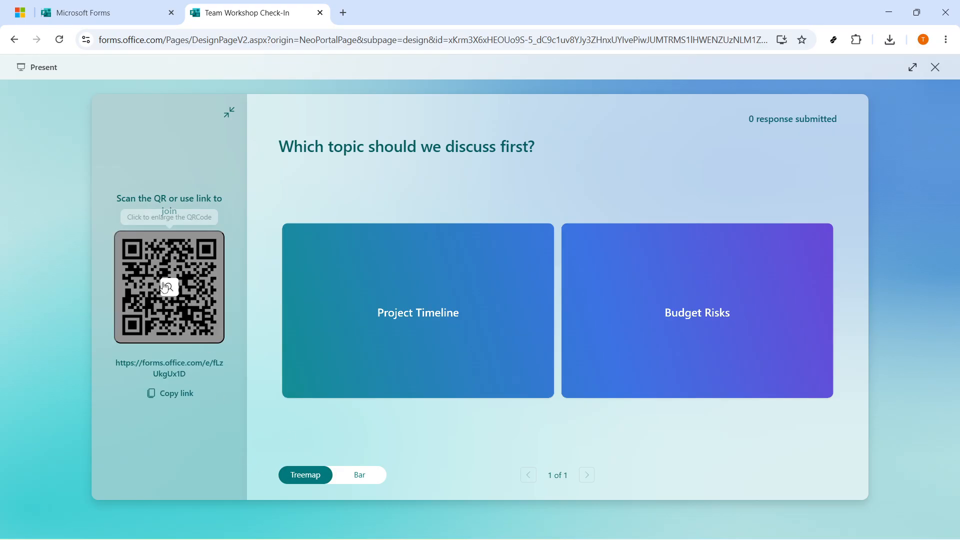
triple_click(131, 369)
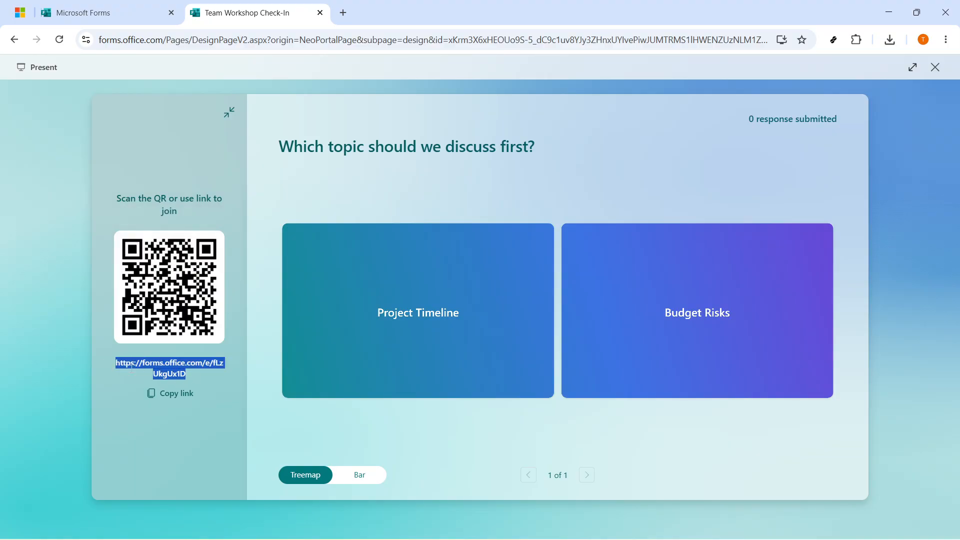
click(163, 395)
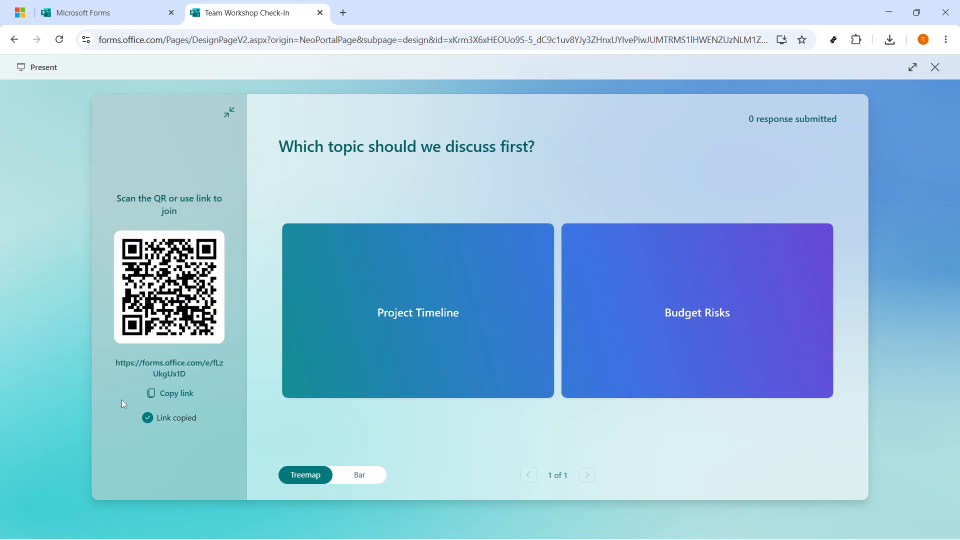
click(345, 484)
click(319, 484)
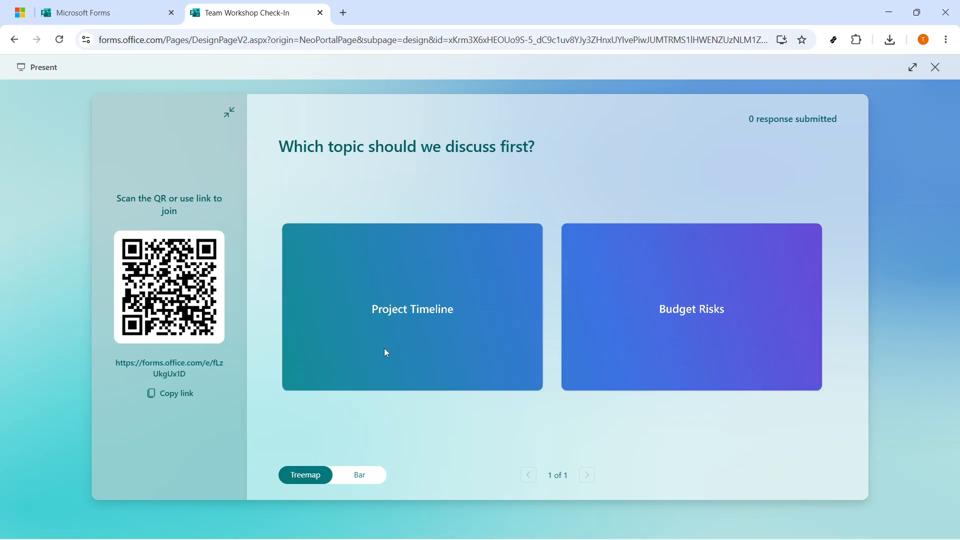
Open the copied join link in a new browser tab, submit a response choosing "Project Timeline", and close that tab
key(ctrl+t)
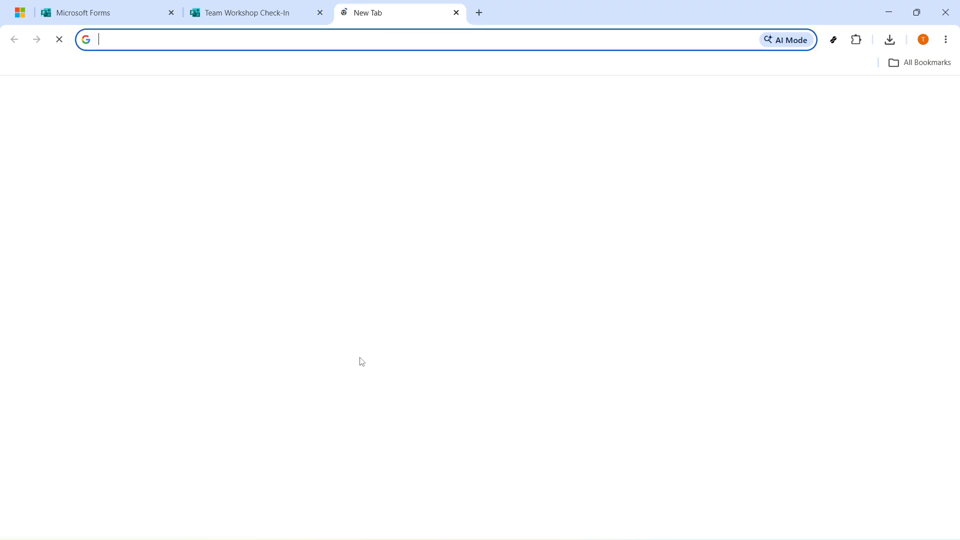
key(ctrl+v)
key(Return)
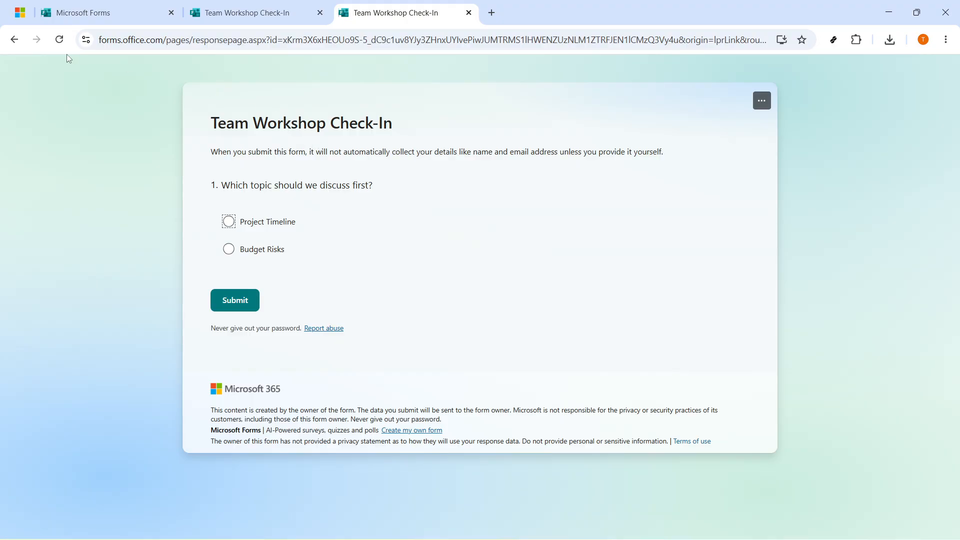
click(256, 226)
click(237, 295)
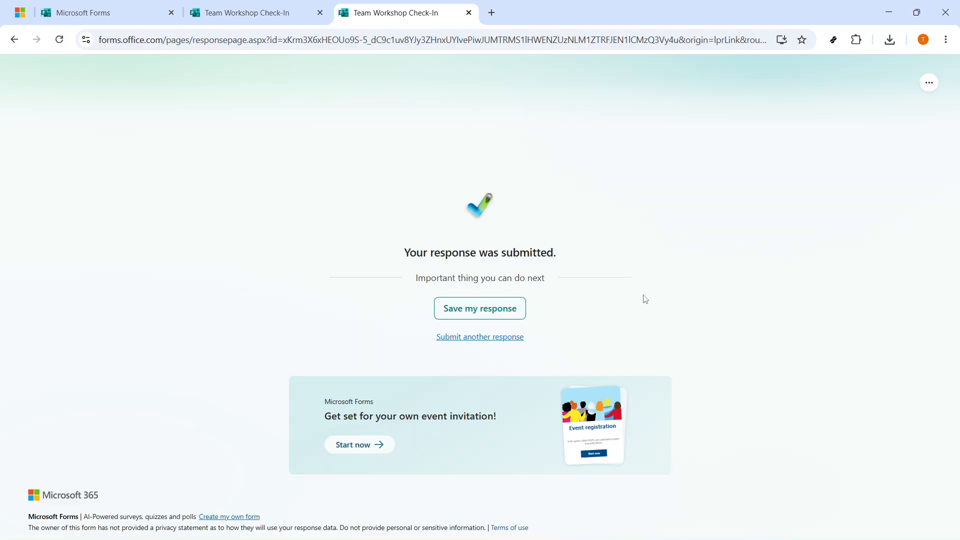
middle_click(394, 5)
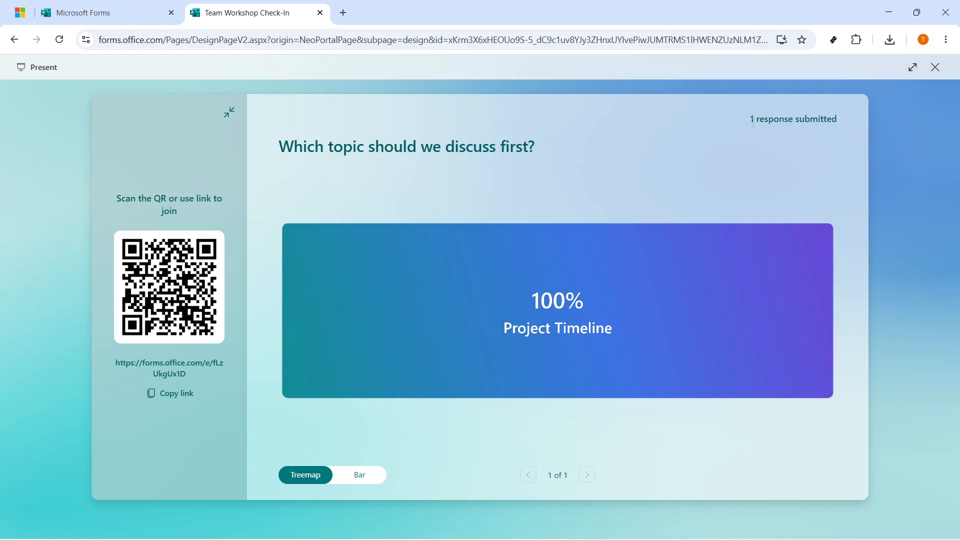
Check the submitted response count in the live presentation, and exit back to the form editor
drag(746, 121, 837, 119)
click(843, 120)
click(934, 70)
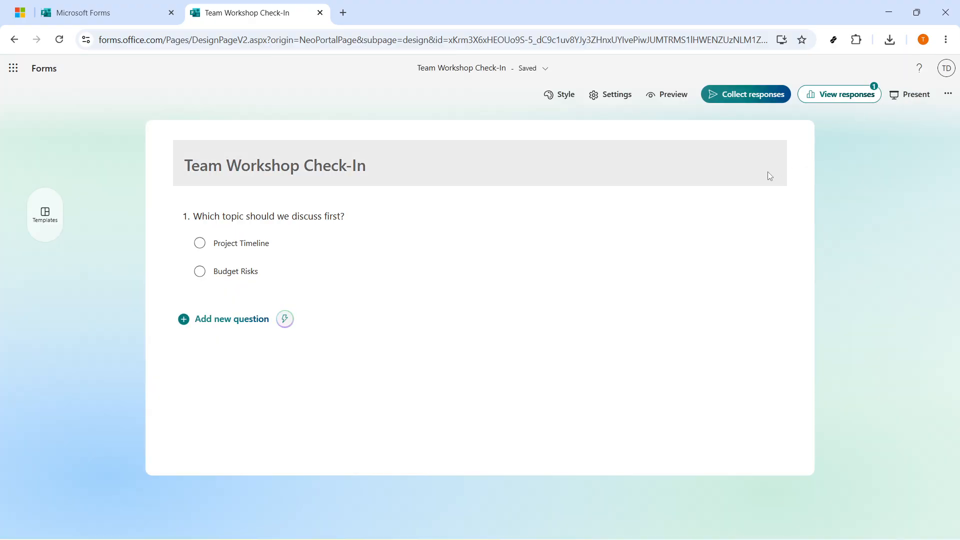
Review the form's responses overview and its answer chart, and return to the questions
click(842, 94)
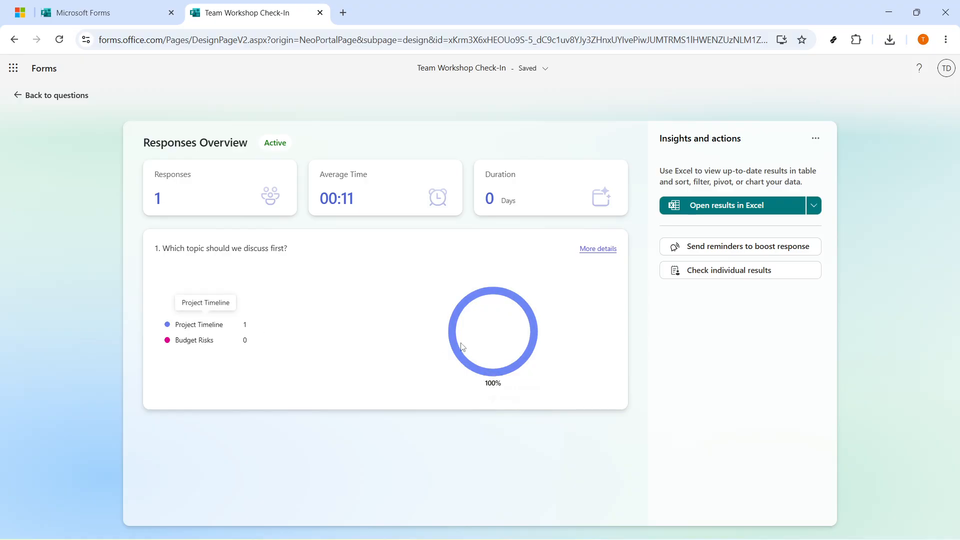
mouse_move(470, 373)
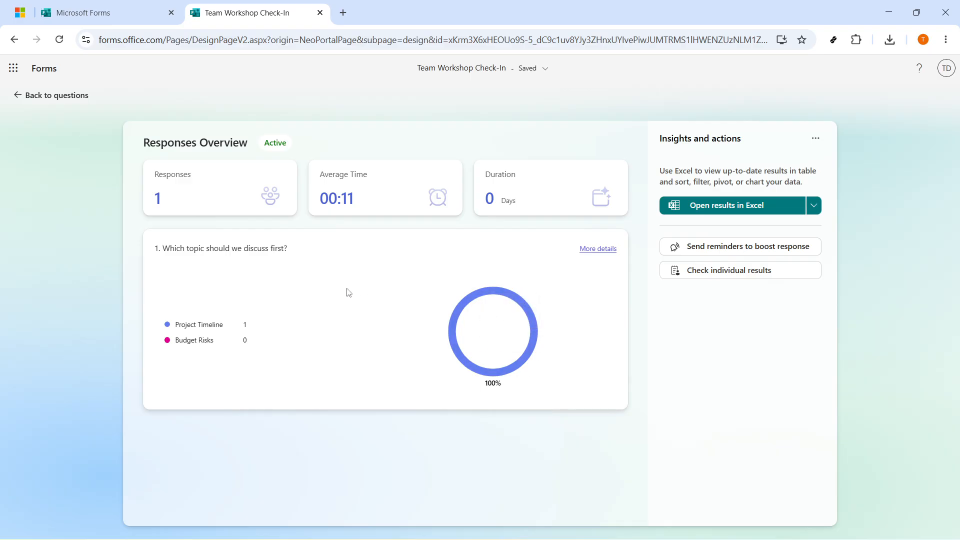
click(70, 98)
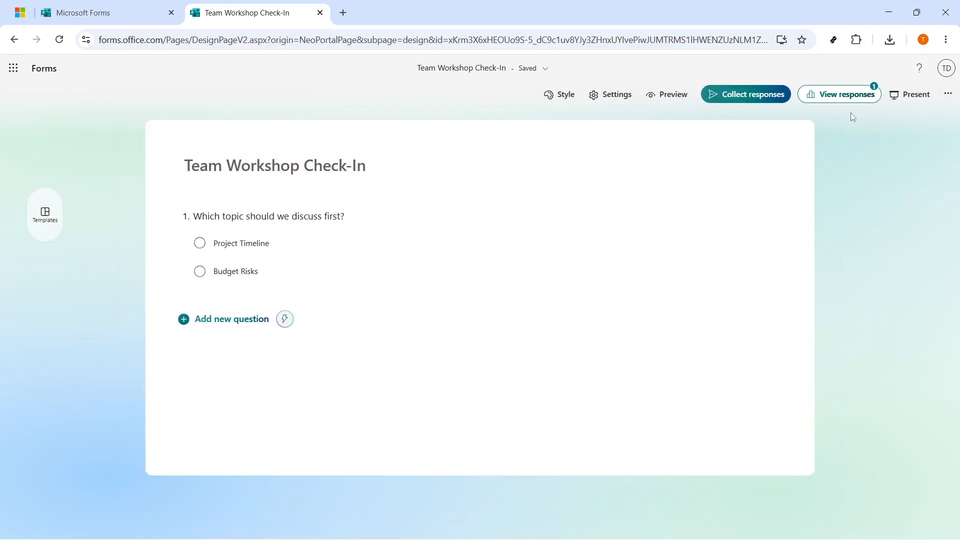
Present the form again, compare the Treemap and Bar views, and leave the results displayed as a bar chart
click(914, 94)
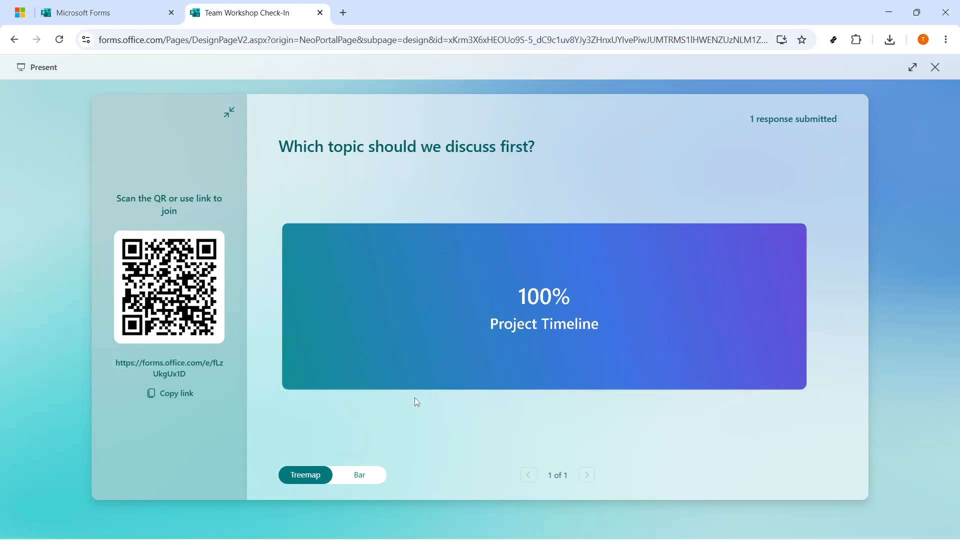
click(358, 475)
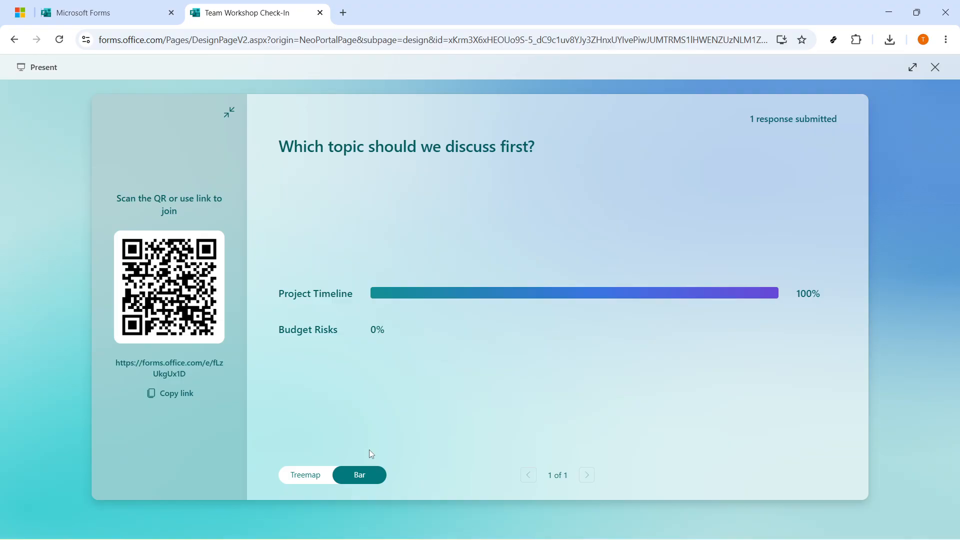
click(316, 481)
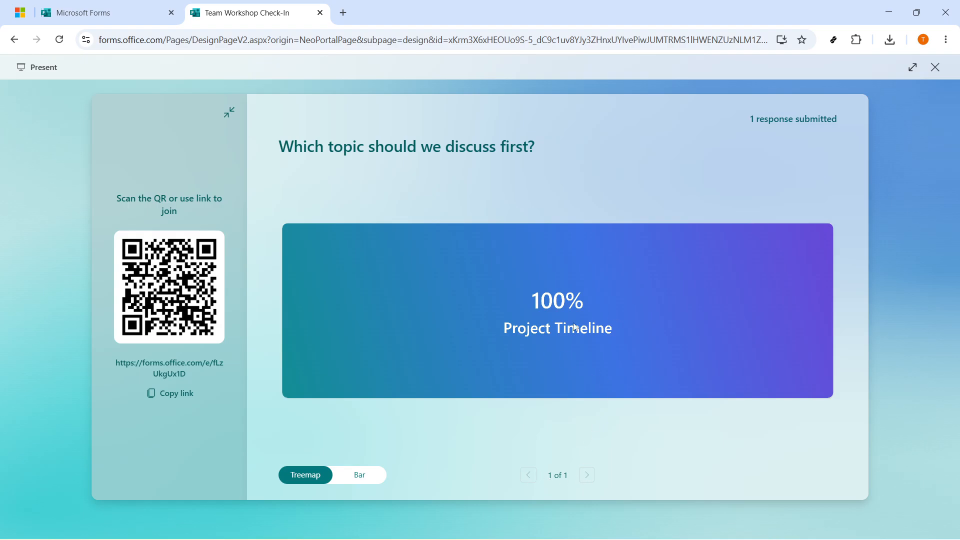
click(356, 477)
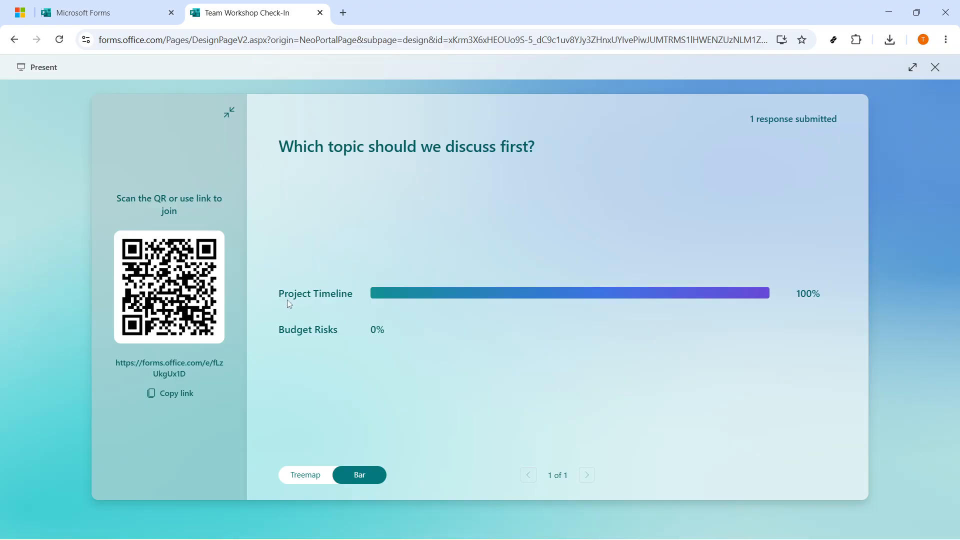